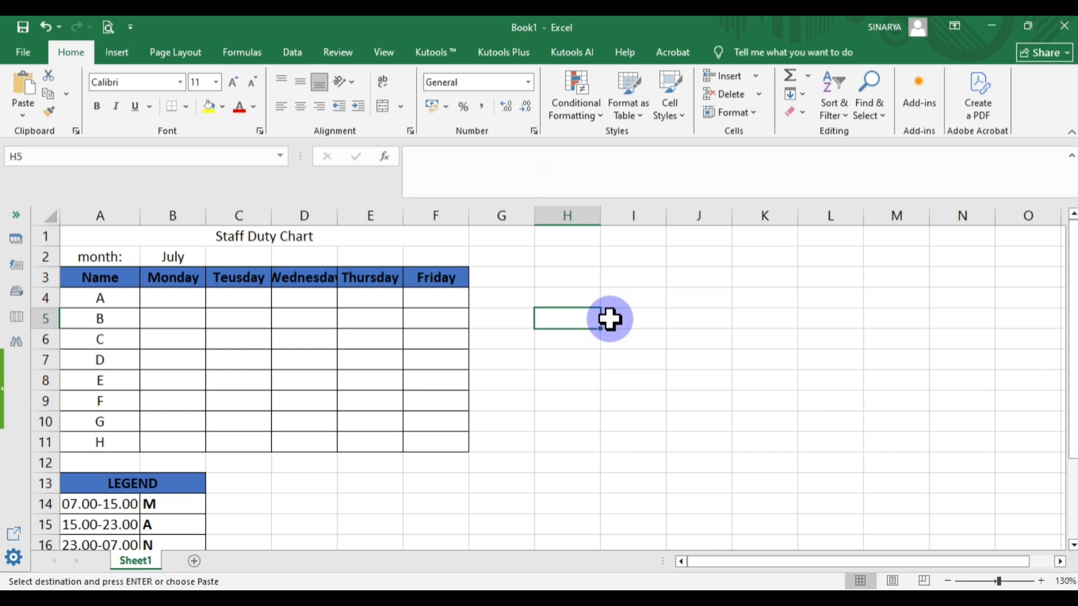
- Draw a rounded rectangle about 1.24 cm high and 3.91 cm wide beside the duty chart, across columns H to J
{"action": "left_click", "coordinate": [119, 50]}
{"action": "left_click", "coordinate": [244, 77]}
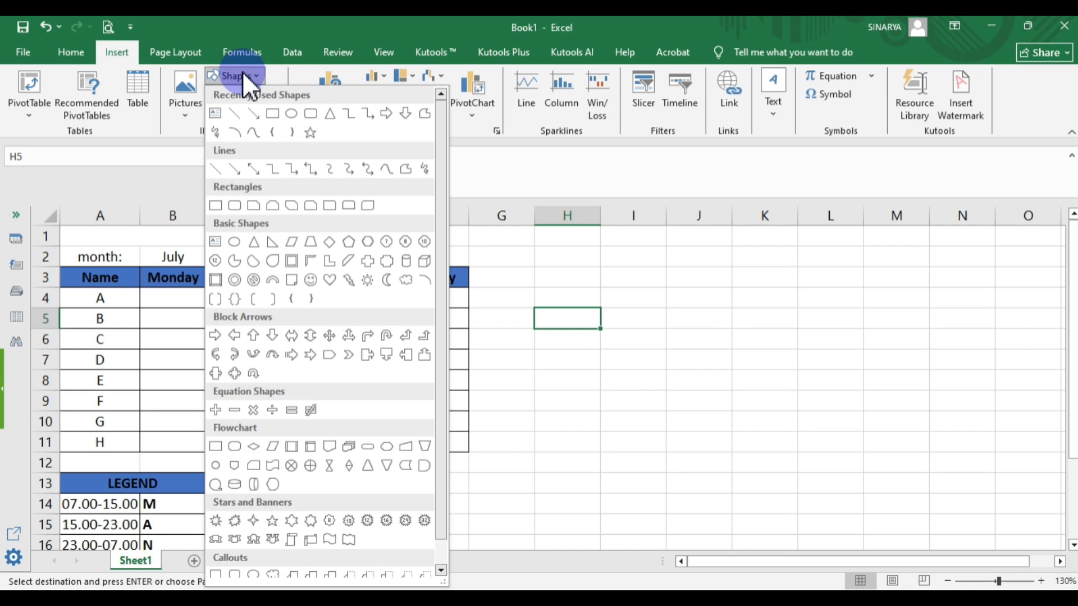
{"action": "left_click", "coordinate": [309, 111]}
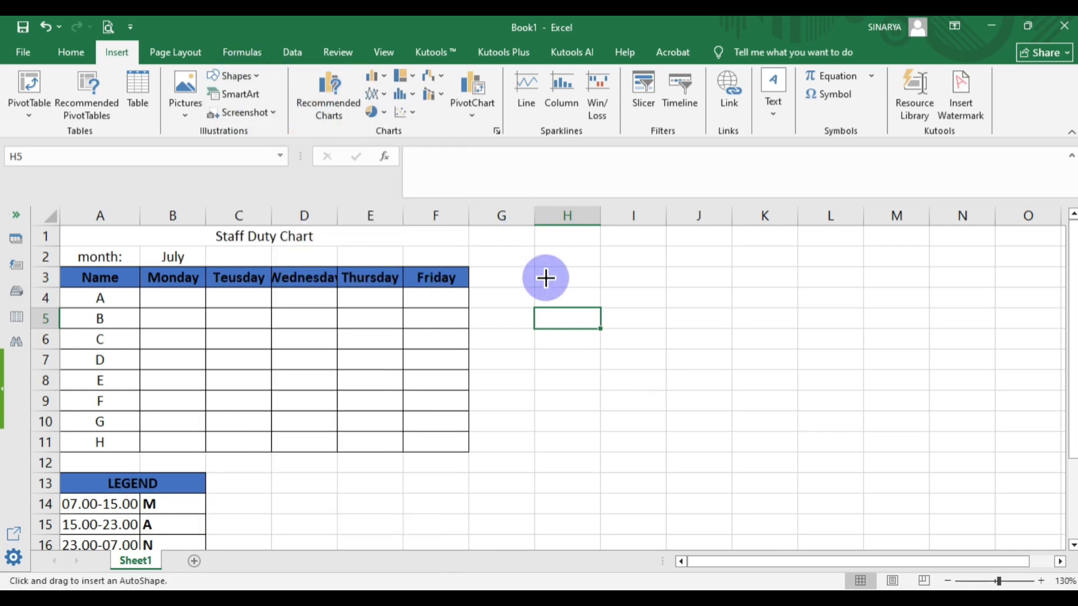
{"action": "left_click_drag", "start_coordinate": [557, 293], "coordinate": [710, 340]}
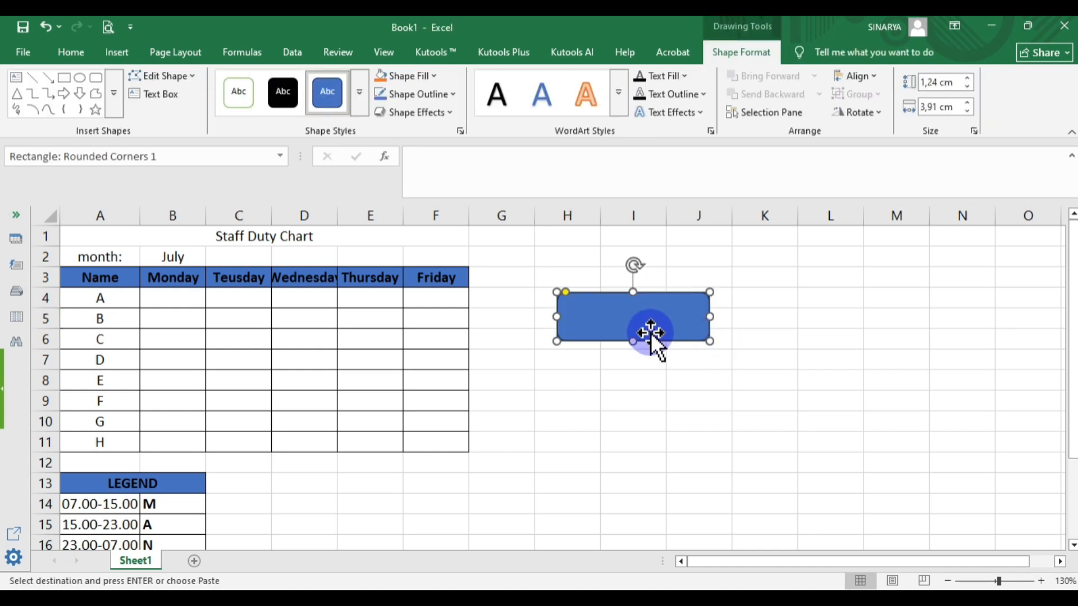
- Add the text PRINT inside the rounded rectangle
{"action": "right_click", "coordinate": [621, 325]}
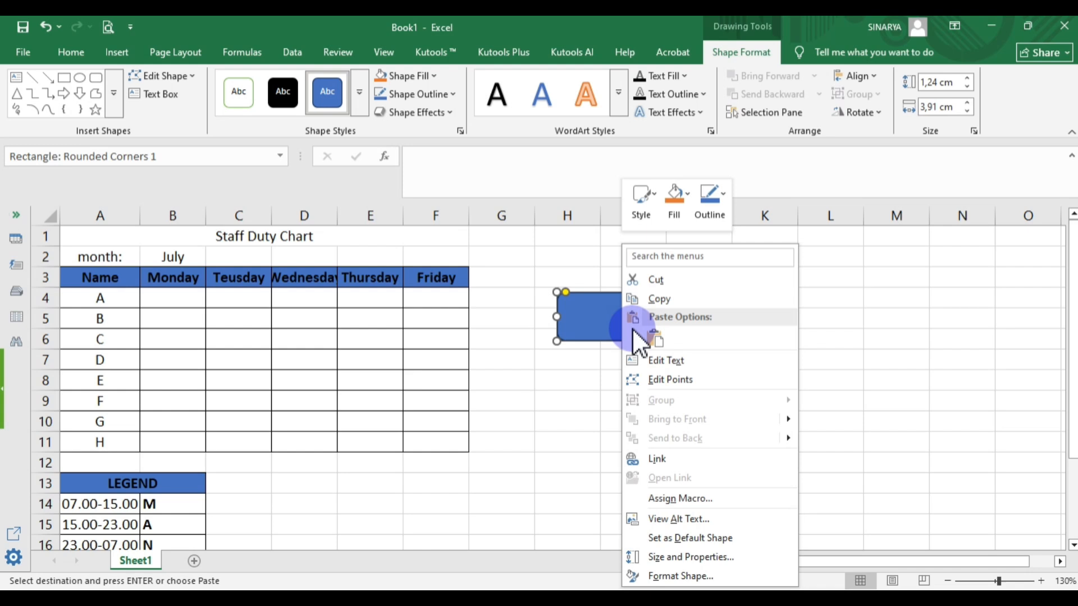
{"action": "left_click", "coordinate": [661, 363]}
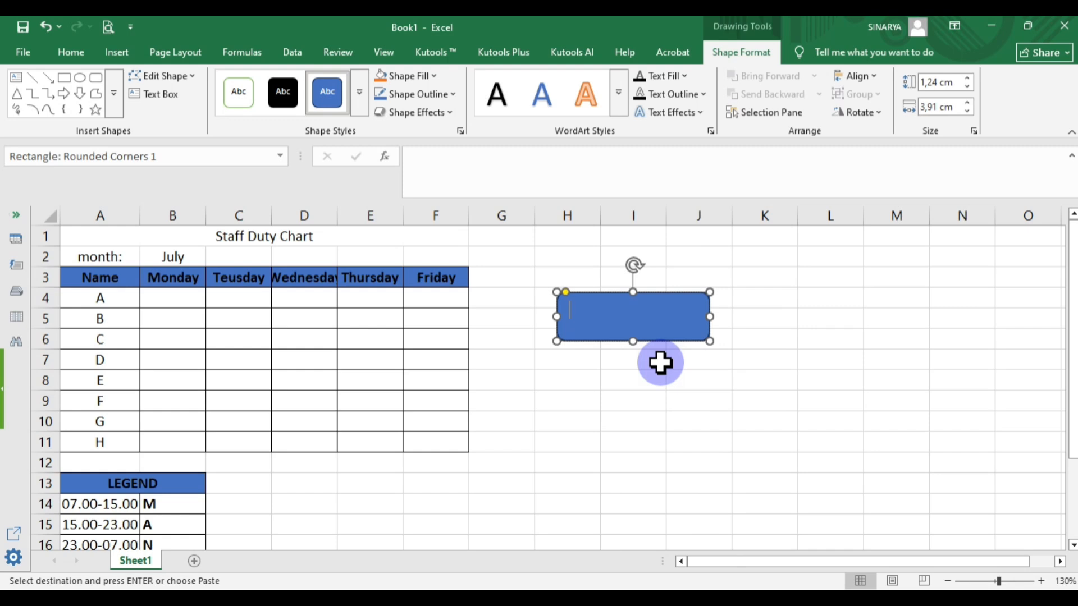
{"action": "type", "text": "PRINT"}
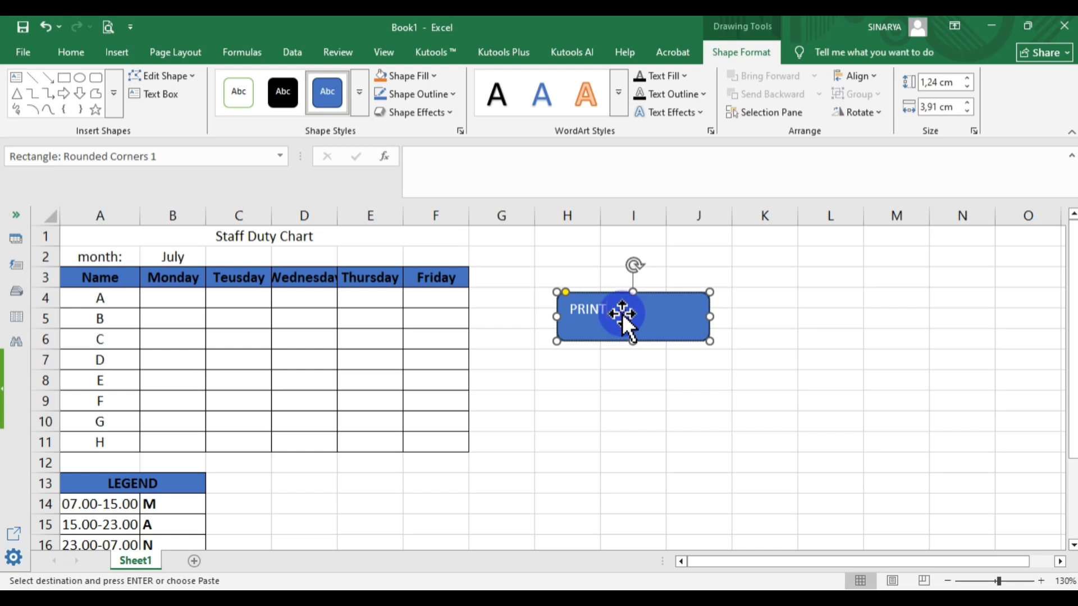
- Format the PRINT label as bold, size 24, centred horizontally and vertically in the shape
{"action": "double_click", "coordinate": [608, 309]}
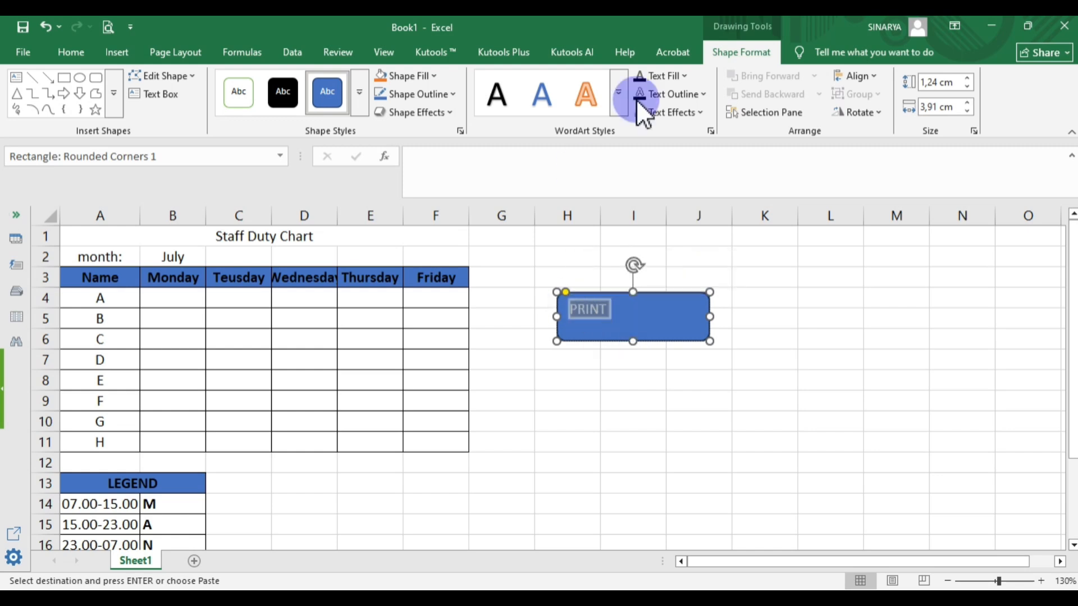
{"action": "left_click", "coordinate": [120, 52]}
{"action": "left_click", "coordinate": [72, 53]}
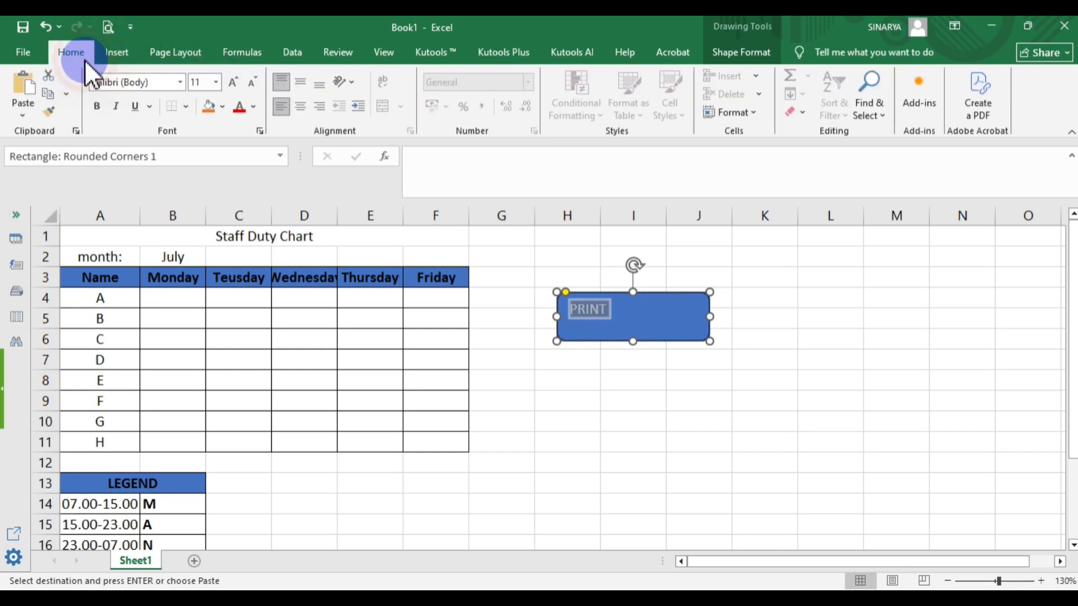
{"action": "left_click", "coordinate": [298, 106]}
{"action": "left_click", "coordinate": [302, 82]}
{"action": "left_click", "coordinate": [216, 82]}
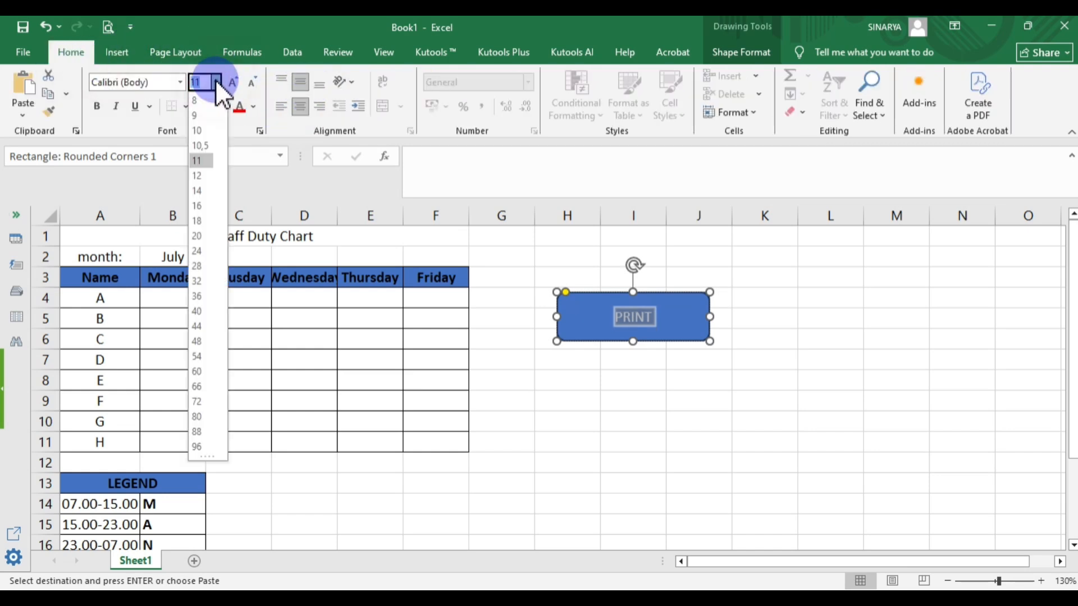
{"action": "left_click", "coordinate": [199, 261]}
{"action": "left_click", "coordinate": [100, 102]}
{"action": "left_click", "coordinate": [629, 364]}
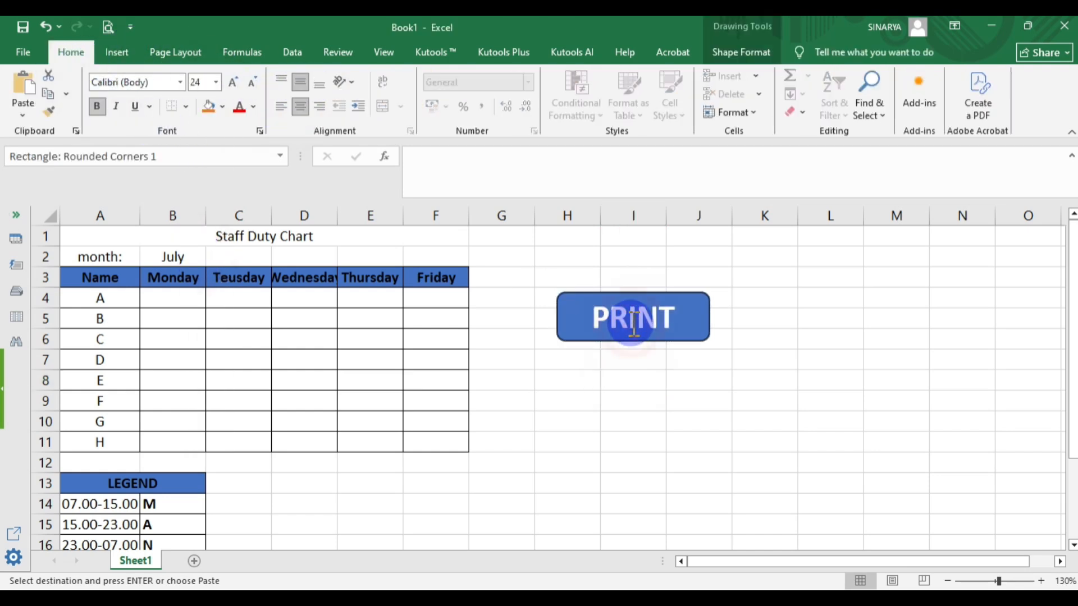
- Assign a new macro named printbutton to the PRINT shape and open its code for editing
{"action": "left_click", "coordinate": [672, 337]}
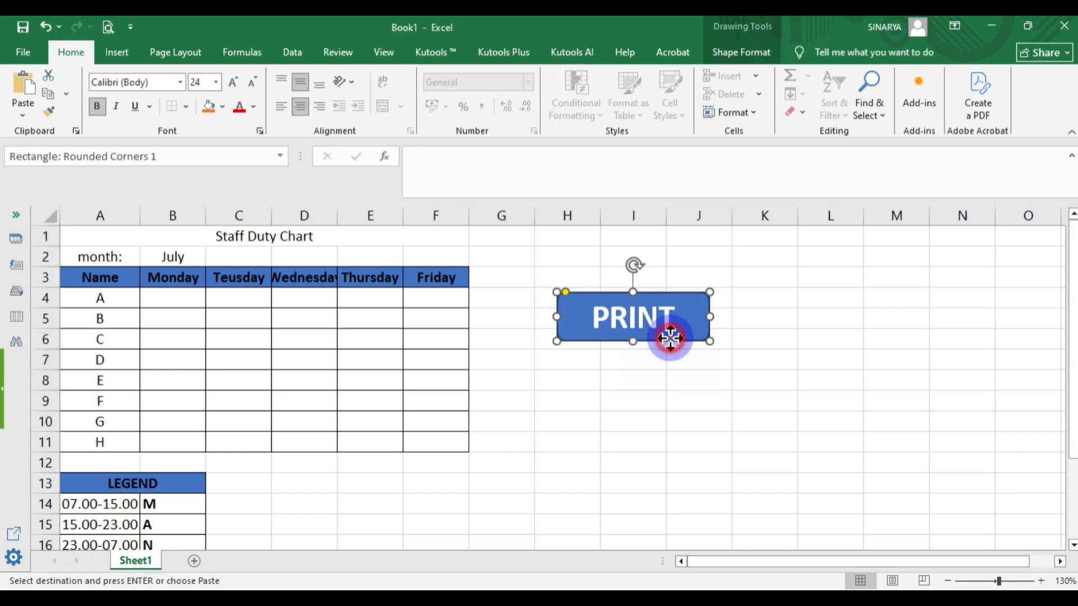
{"action": "right_click", "coordinate": [671, 338]}
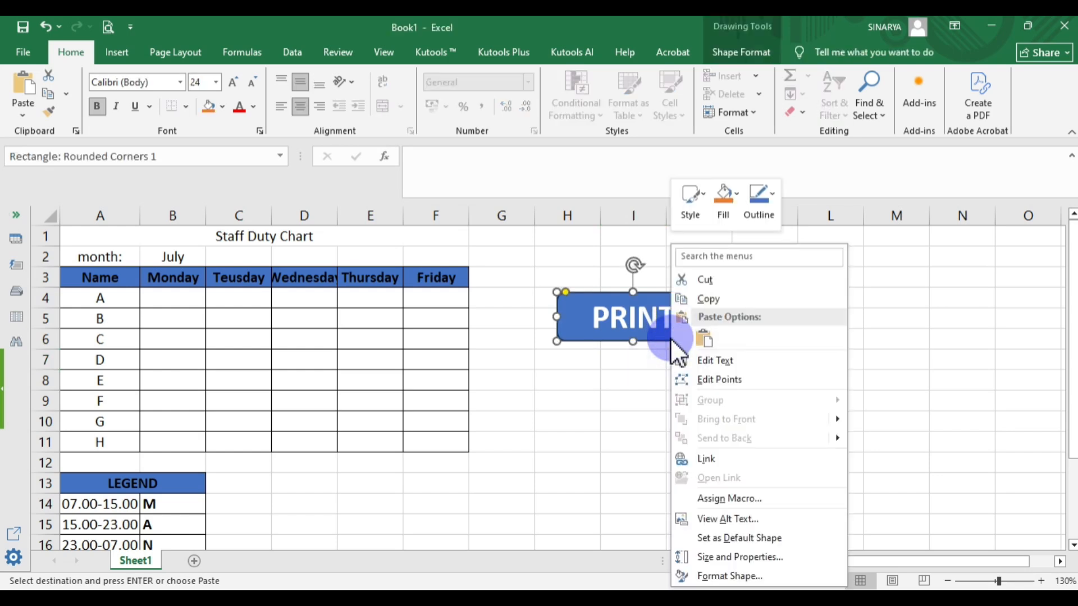
{"action": "left_click", "coordinate": [736, 497]}
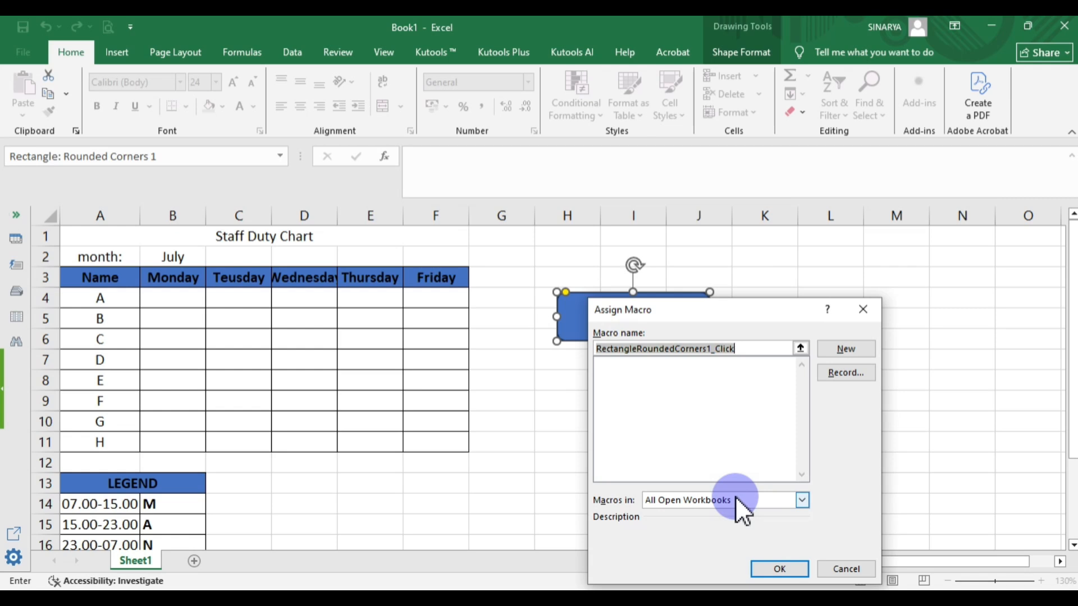
{"action": "double_click", "coordinate": [746, 355]}
{"action": "key", "text": "BackSpace"}
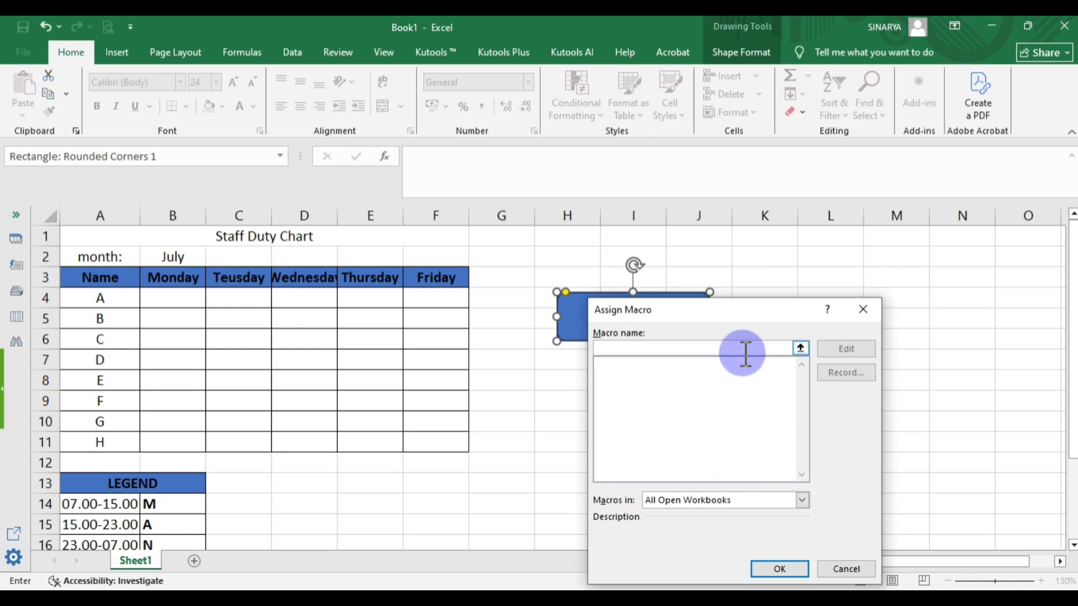
{"action": "type", "text": "printbutton"}
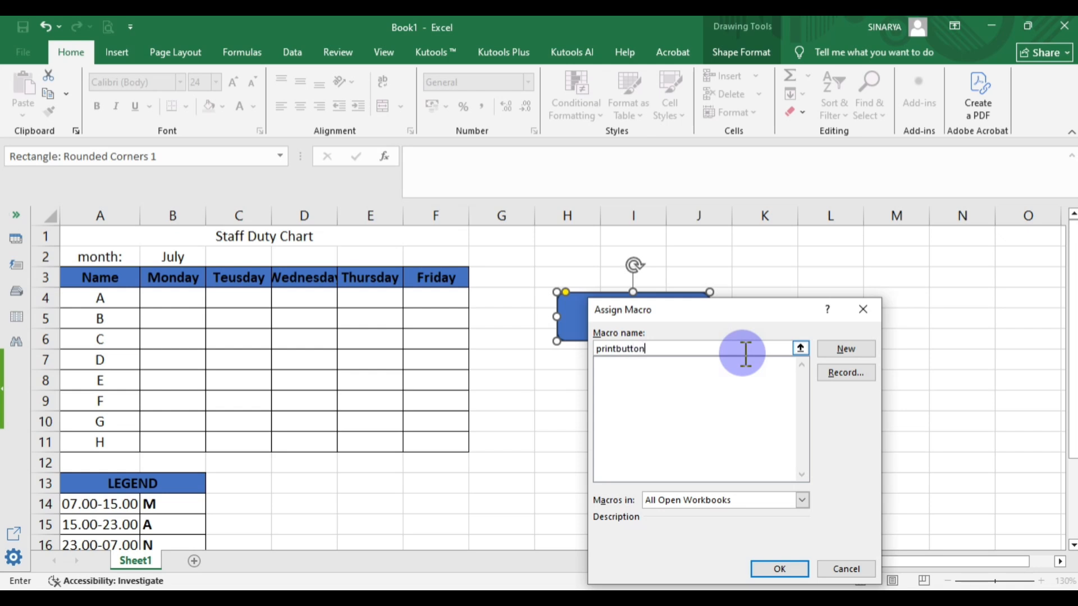
{"action": "left_click", "coordinate": [846, 349]}
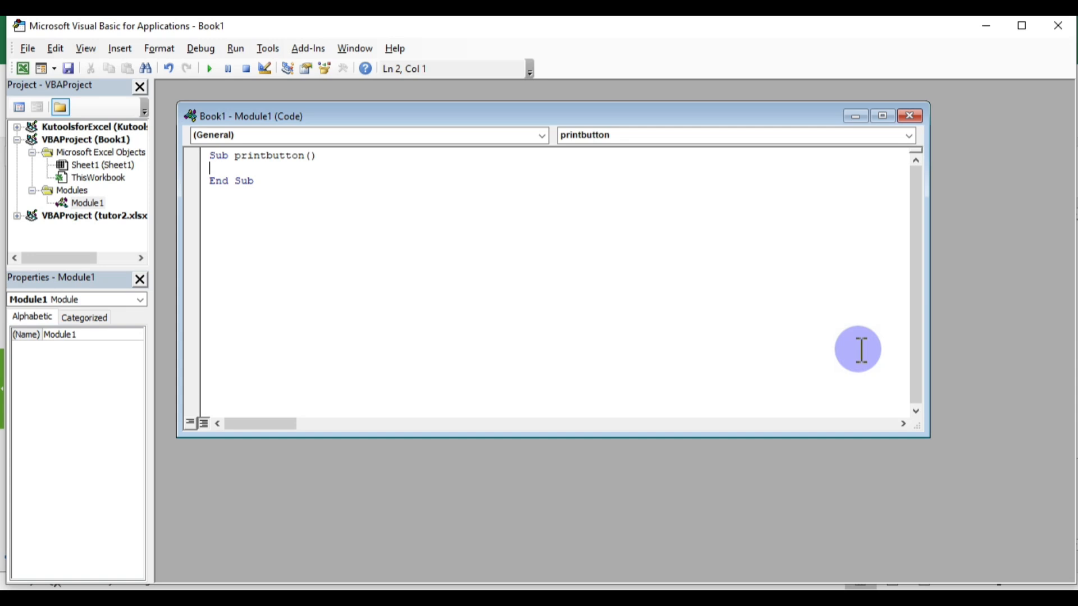
- Write ActiveSheet.PrintOut as the body of the printbutton macro, close the code editor and deselect the shape
{"action": "key", "text": "Tab"}
{"action": "type", "text": "Ac"}
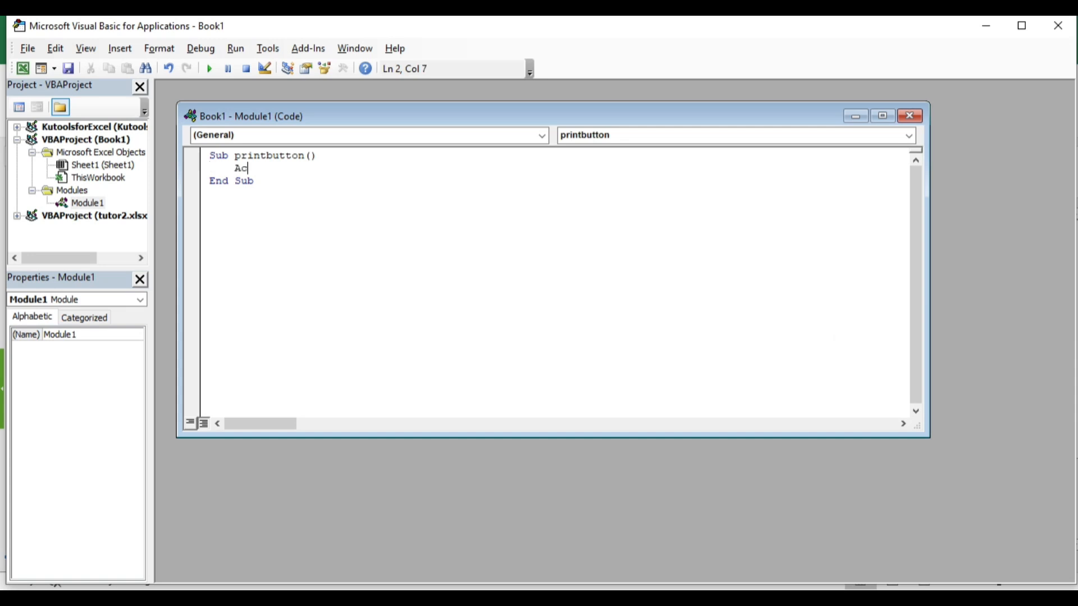
{"action": "type", "text": "tiveSheet.PrintOut"}
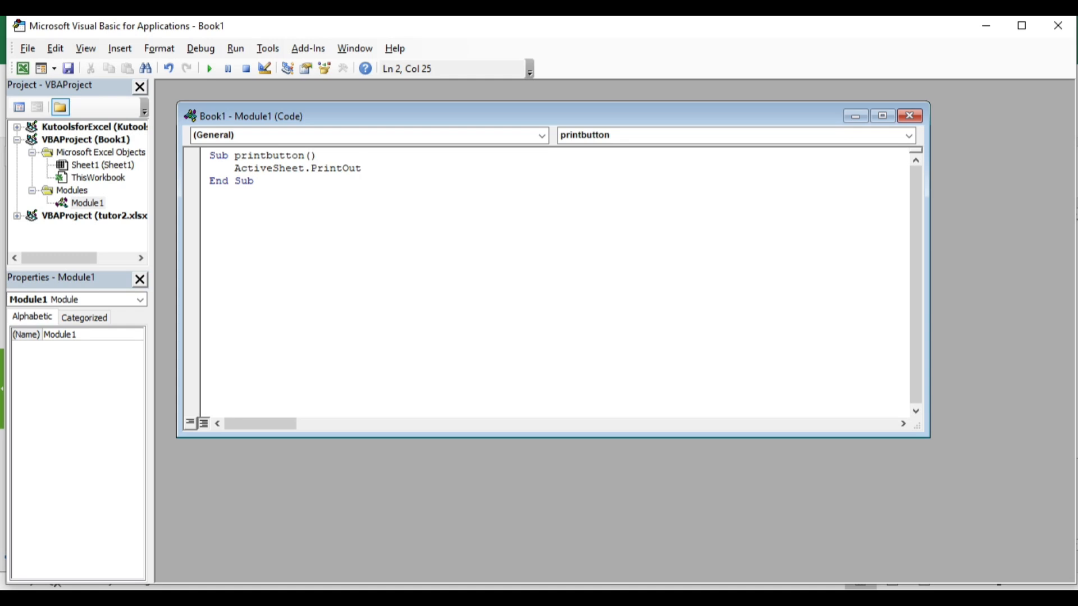
{"action": "left_click", "coordinate": [1066, 26]}
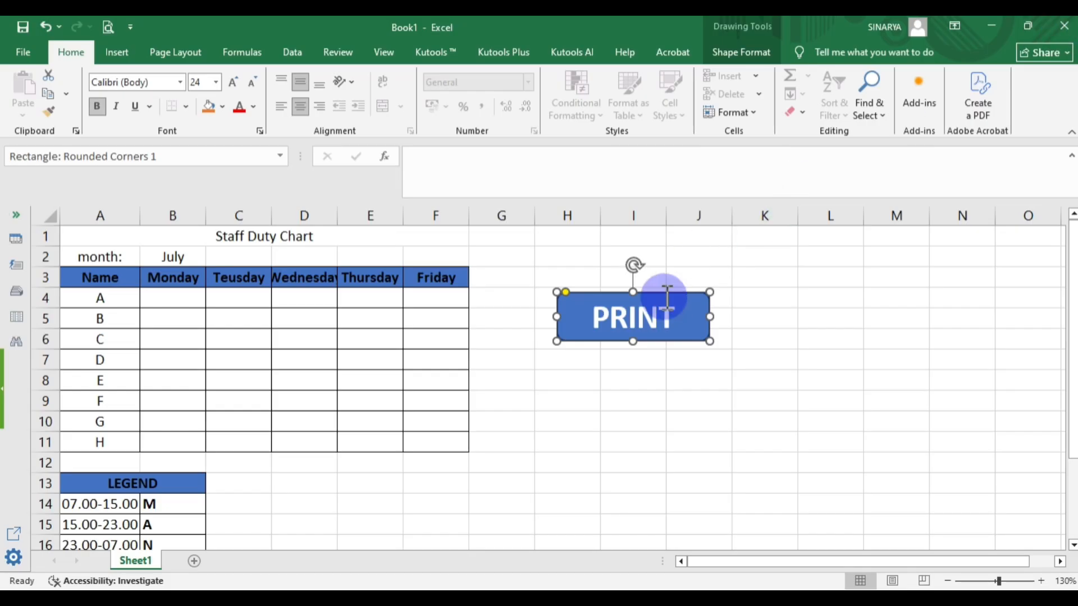
{"action": "key", "text": "Escape"}
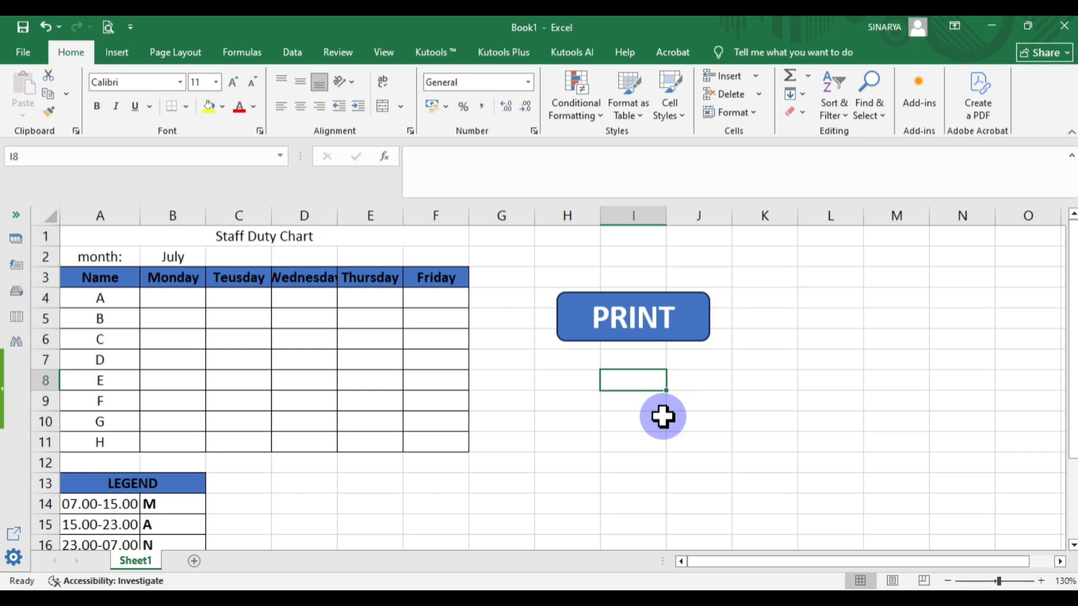
- Set the print area to A1:F17 so it covers the duty chart and legend without the PRINT shape
{"action": "left_click", "coordinate": [70, 238]}
{"action": "left_click", "coordinate": [308, 536]}
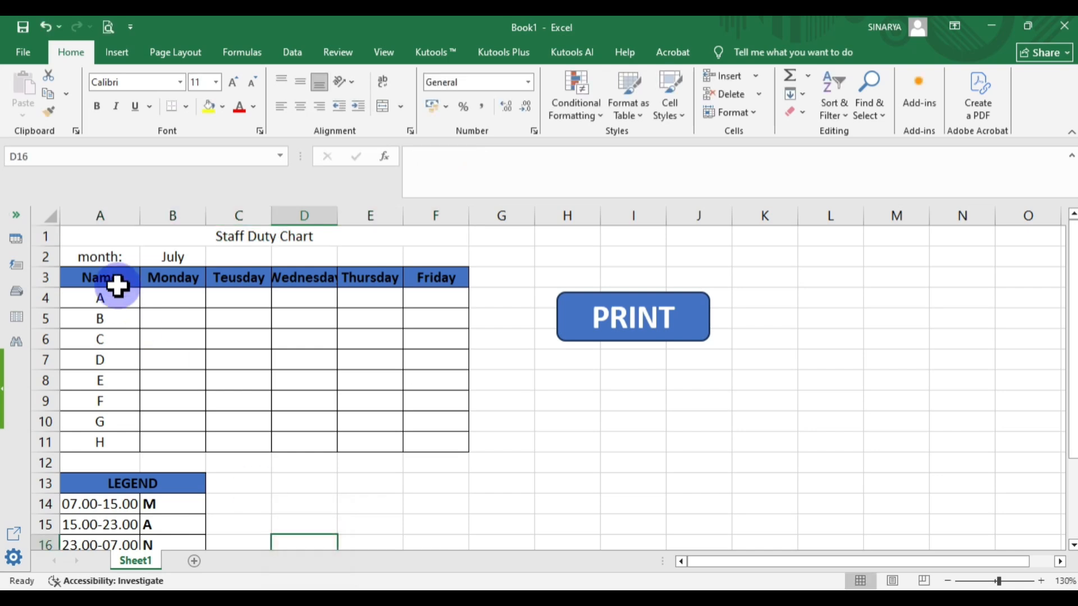
{"action": "left_click_drag", "start_coordinate": [86, 236], "coordinate": [323, 508]}
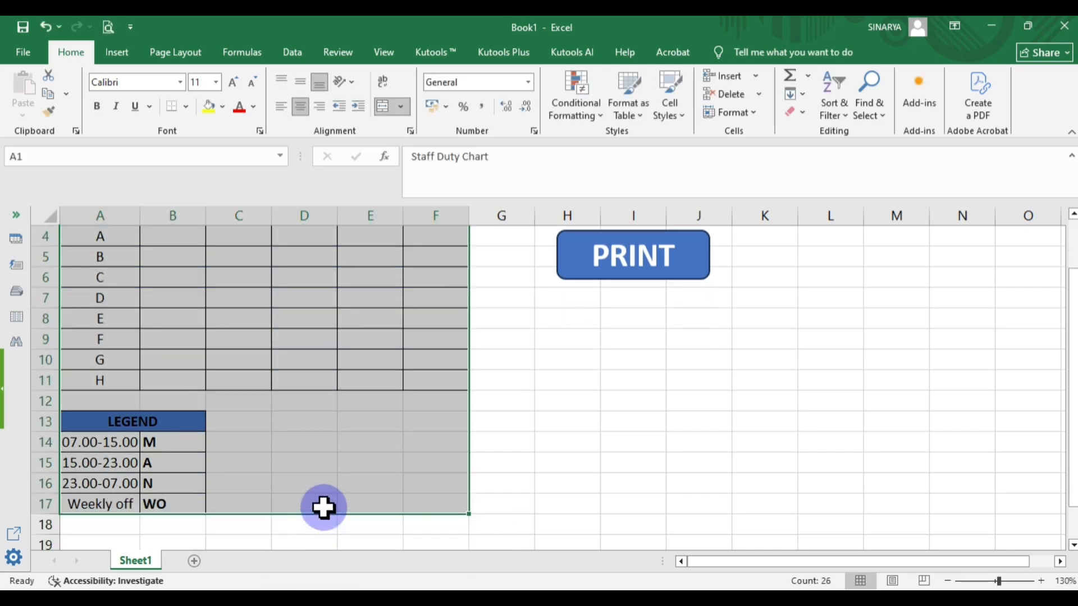
{"action": "left_click", "coordinate": [191, 50]}
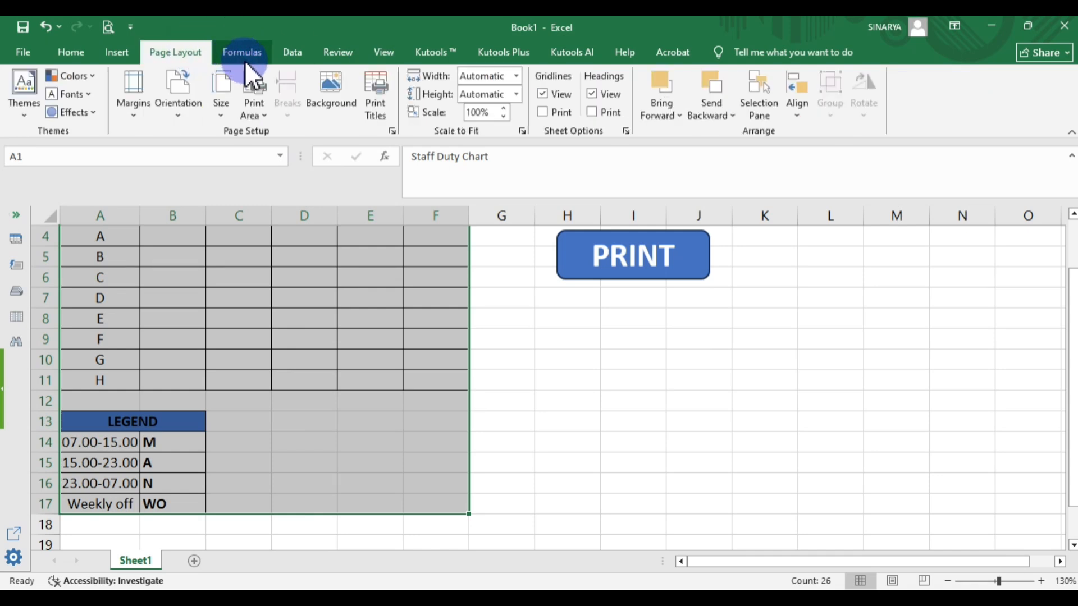
{"action": "left_click", "coordinate": [248, 105]}
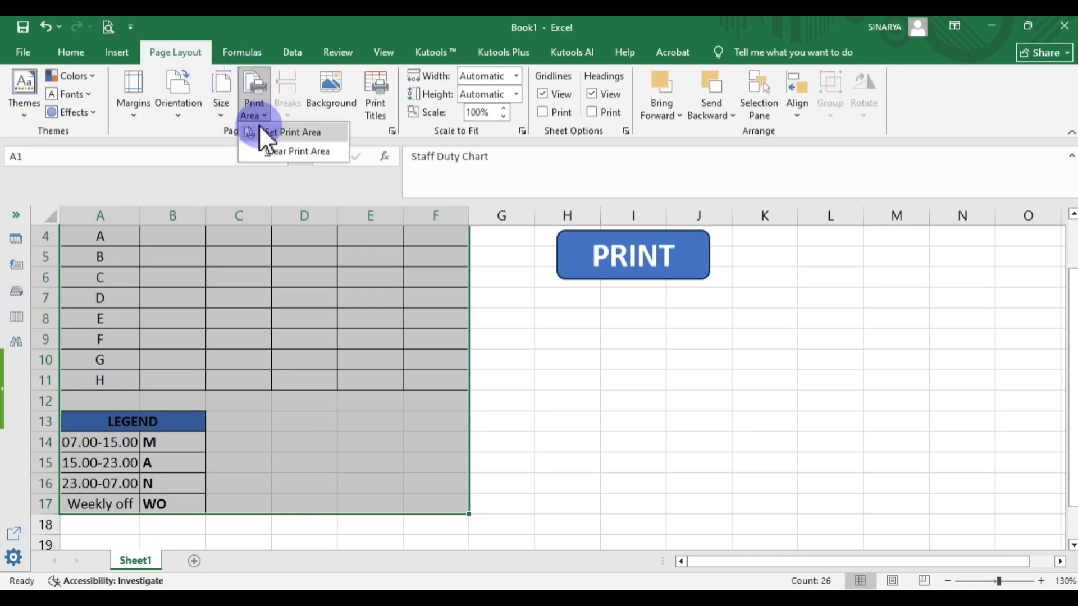
{"action": "left_click", "coordinate": [261, 132]}
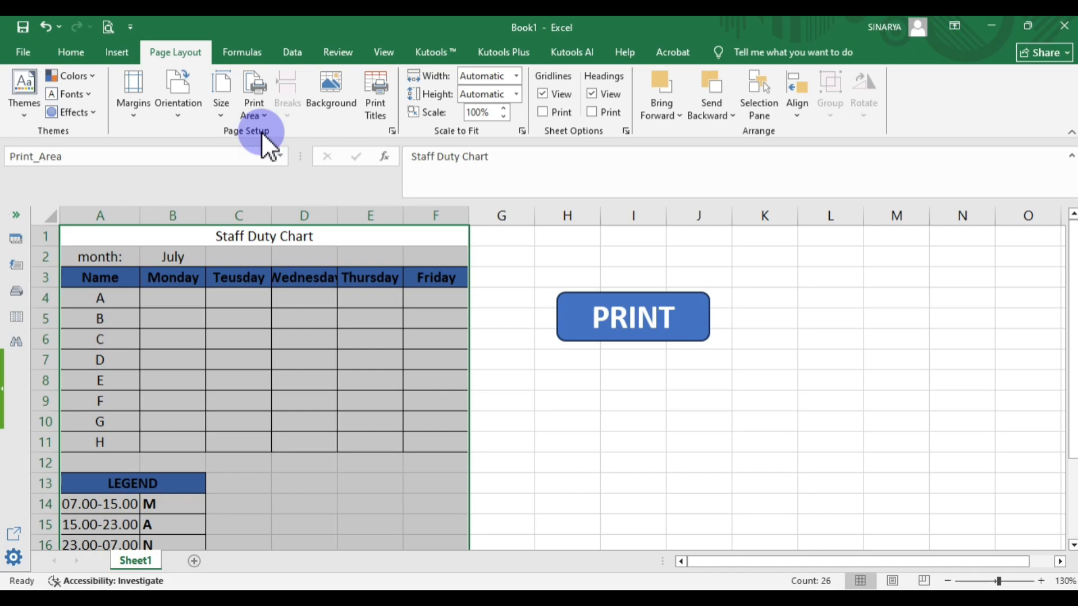
- Preview the printout, choose Microsoft Print to PDF as the printer, and return to the sheet with an empty cell selected
{"action": "key", "text": "ctrl+p"}
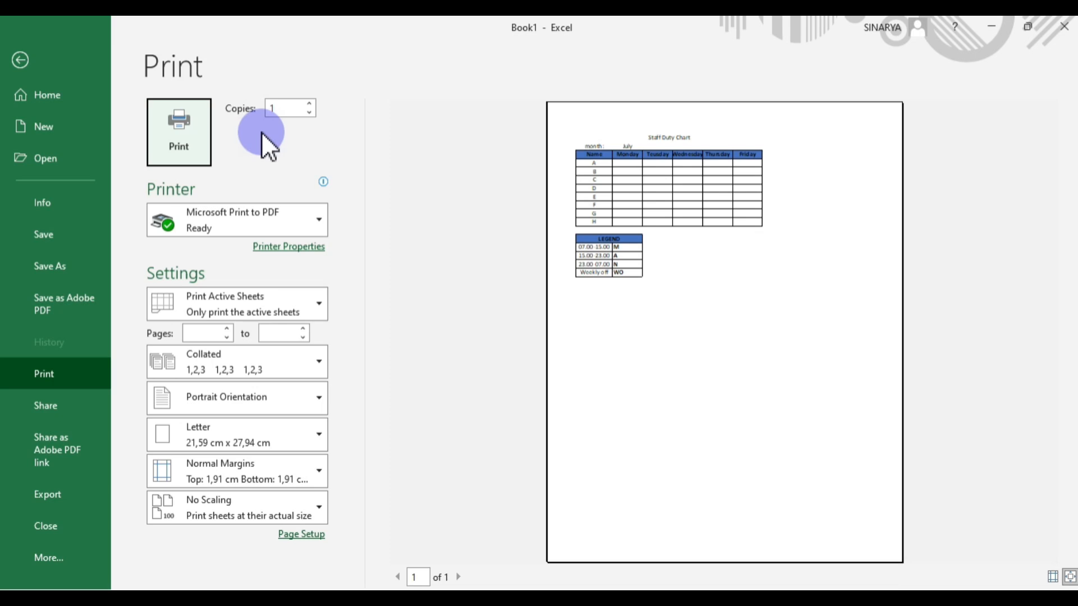
{"action": "left_click", "coordinate": [241, 219]}
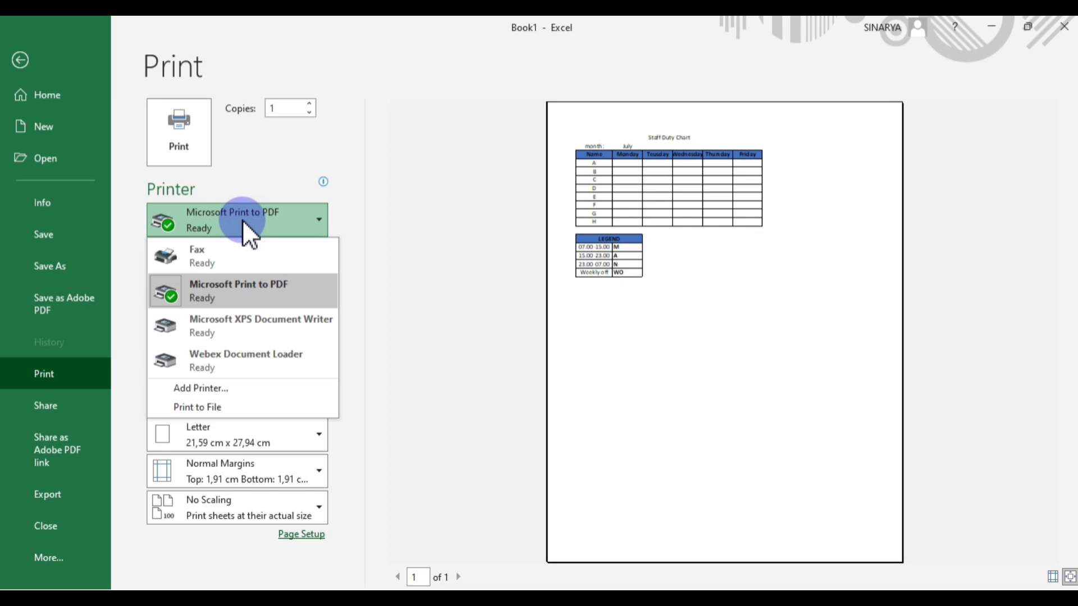
{"action": "left_click", "coordinate": [241, 301]}
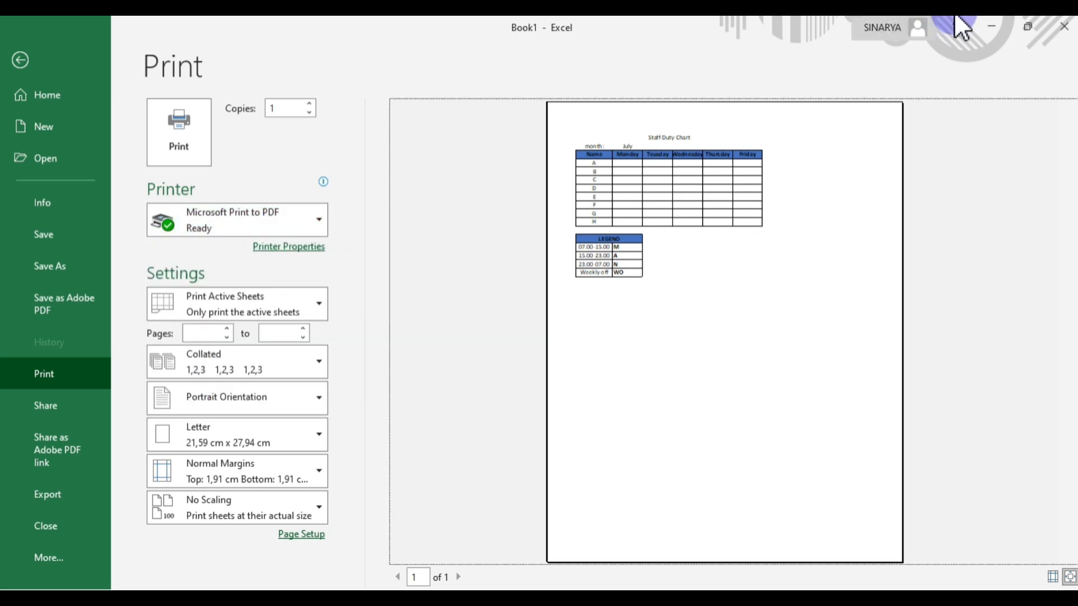
{"action": "left_click", "coordinate": [1058, 33]}
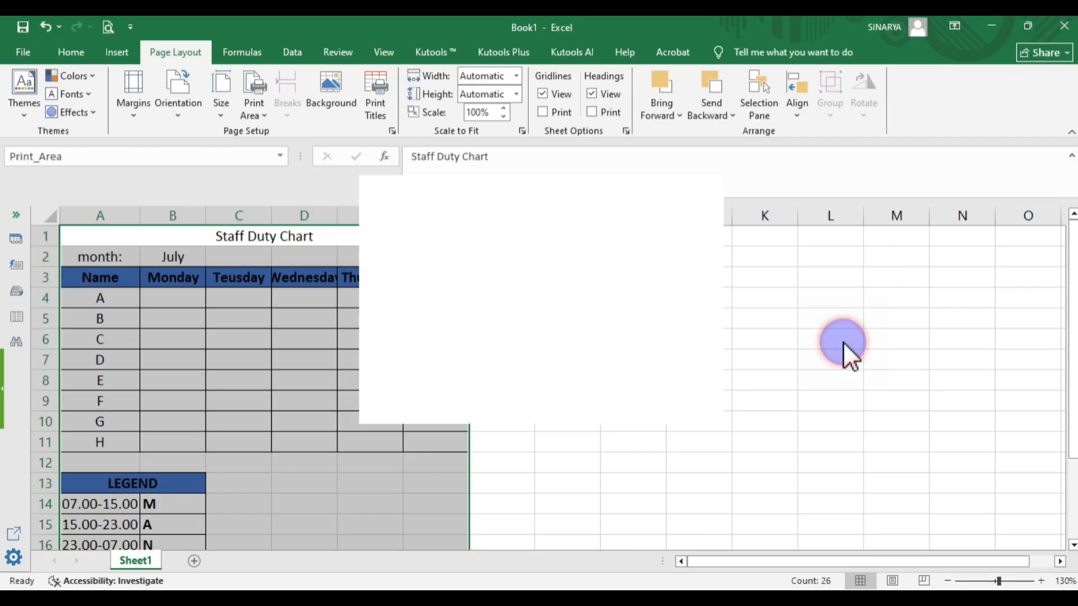
{"action": "left_click", "coordinate": [699, 193]}
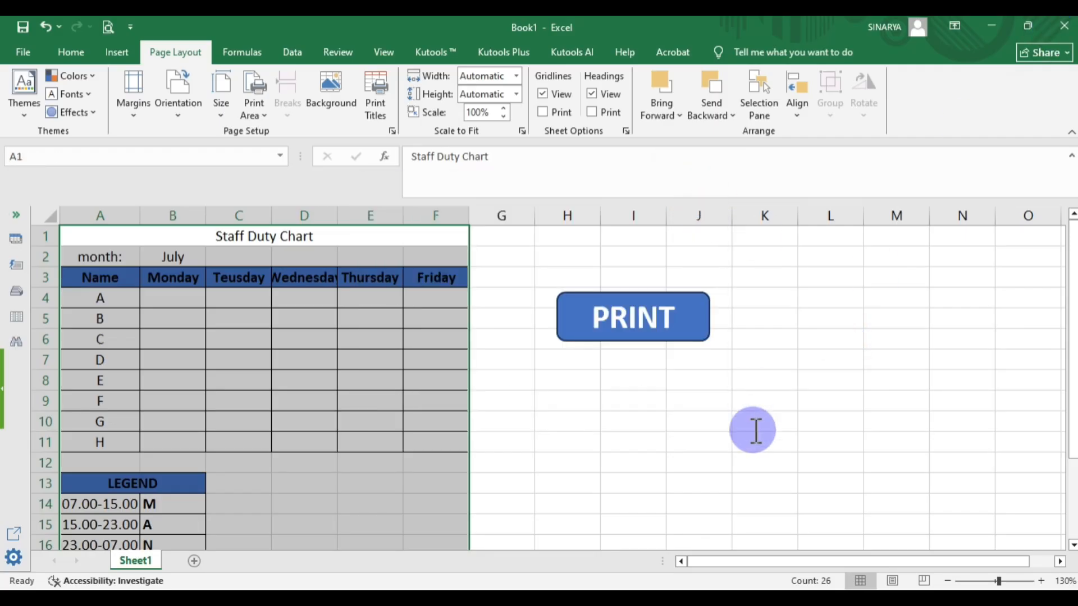
{"action": "left_click", "coordinate": [754, 431]}
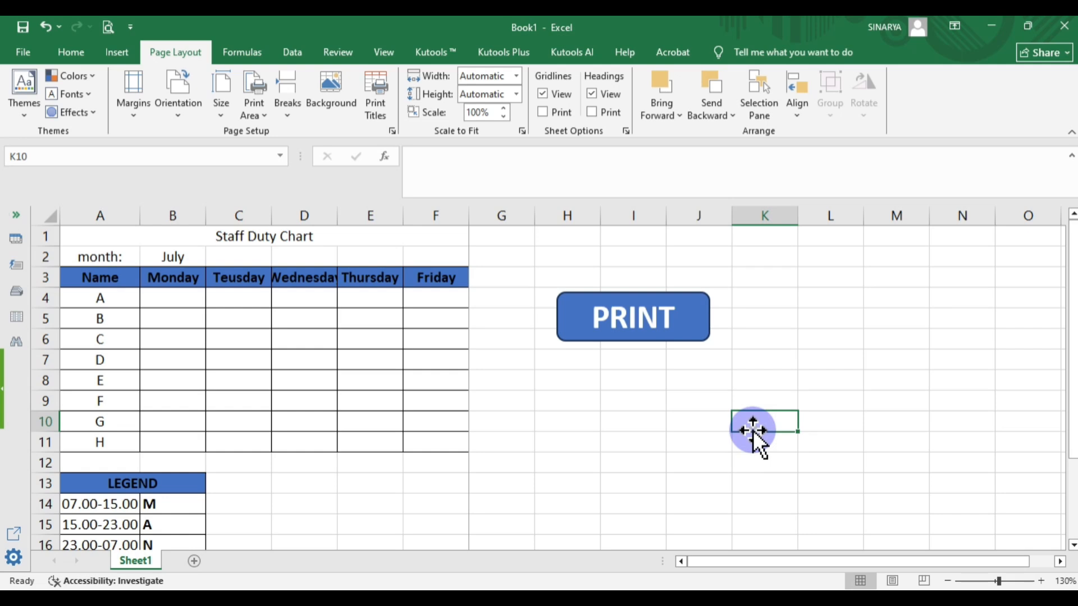
- Run the PRINT shape's macro, save the output as the PDF dok1 in the excel folder, and find the file in File Explorer
{"action": "left_click", "coordinate": [647, 331]}
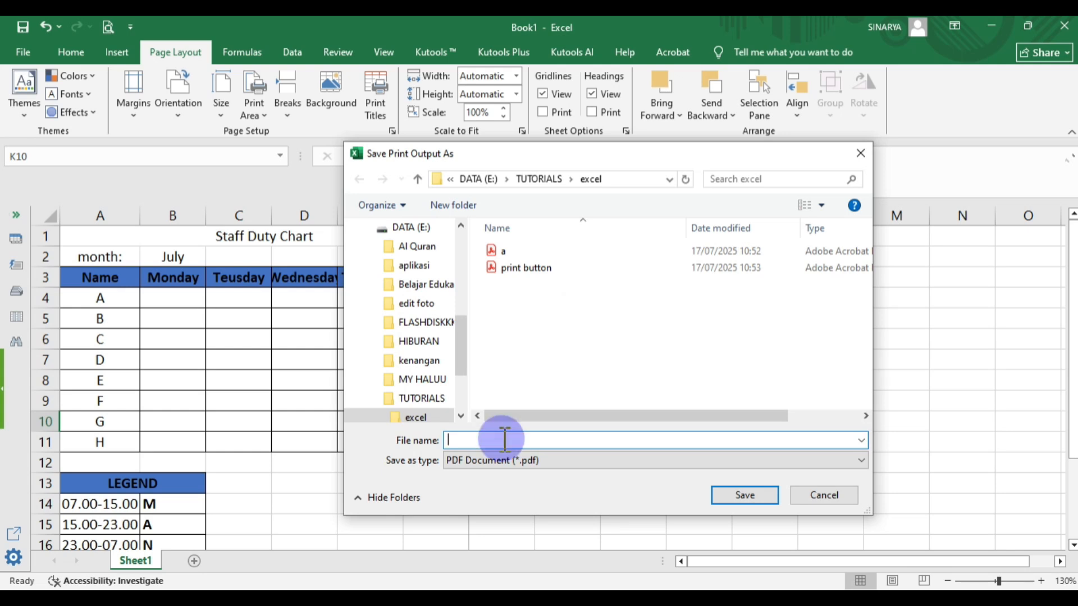
{"action": "type", "text": "dok1"}
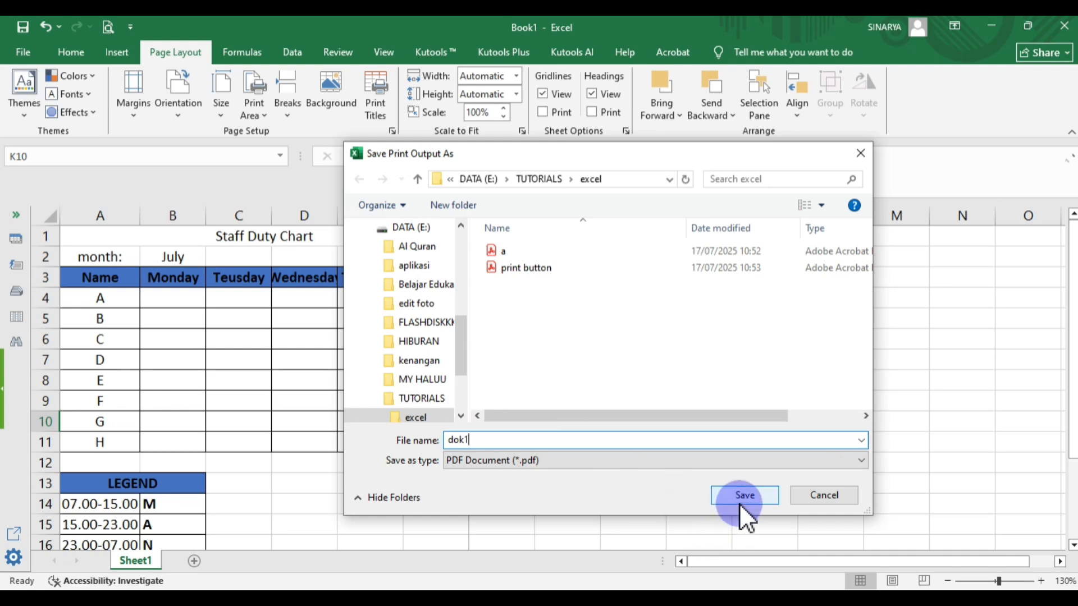
{"action": "left_click", "coordinate": [738, 502]}
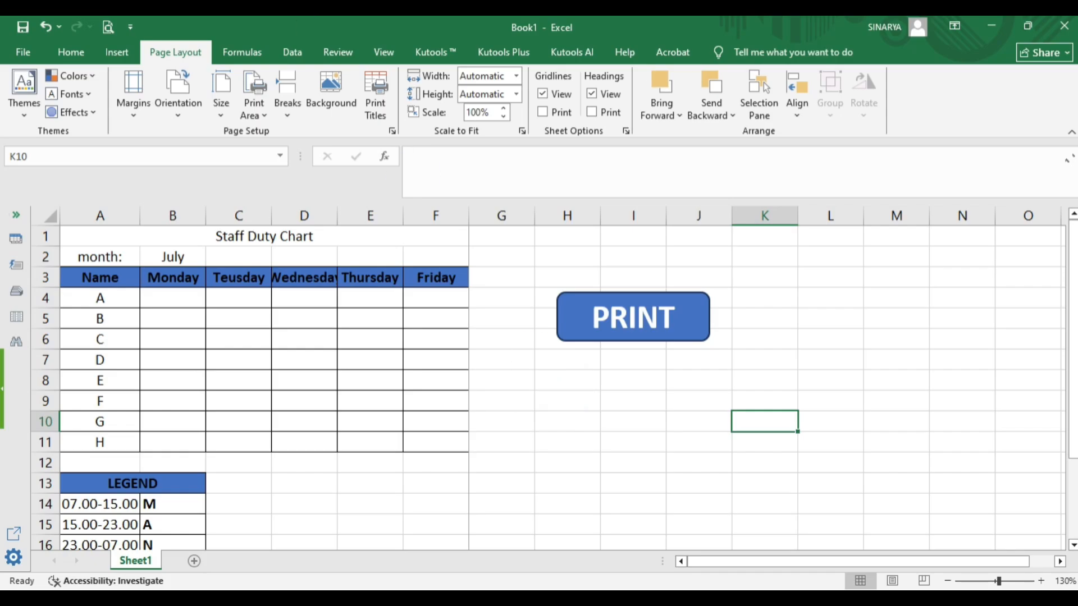
{"action": "left_click", "coordinate": [366, 8]}
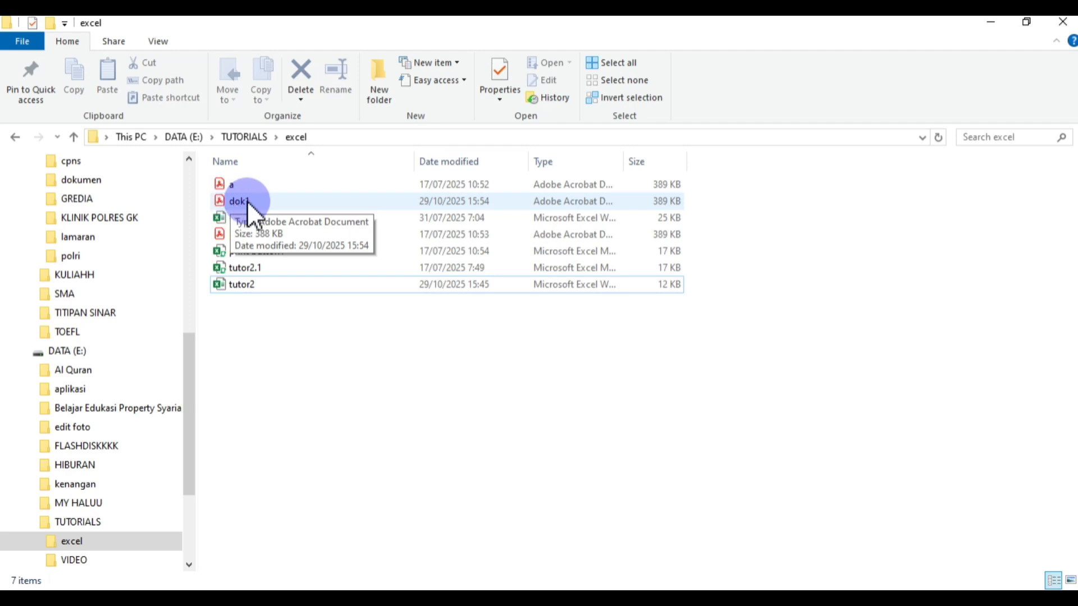
- Switch back to the Excel workbook and start saving it, choosing to browse for a different save location
{"action": "mouse_move", "coordinate": [559, 7]}
{"action": "left_click", "coordinate": [617, 95]}
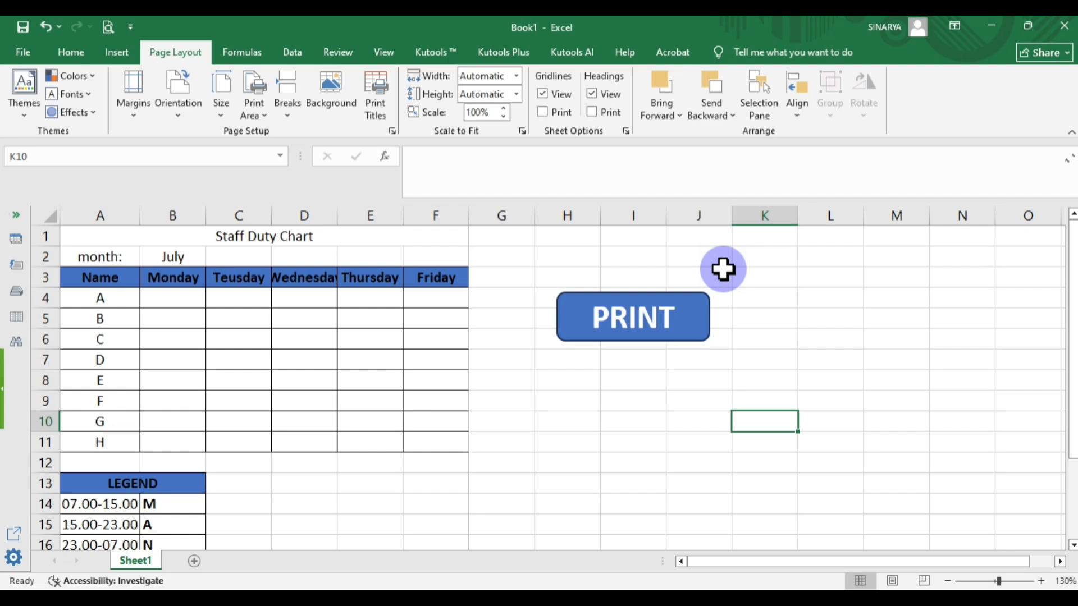
{"action": "left_click", "coordinate": [23, 27]}
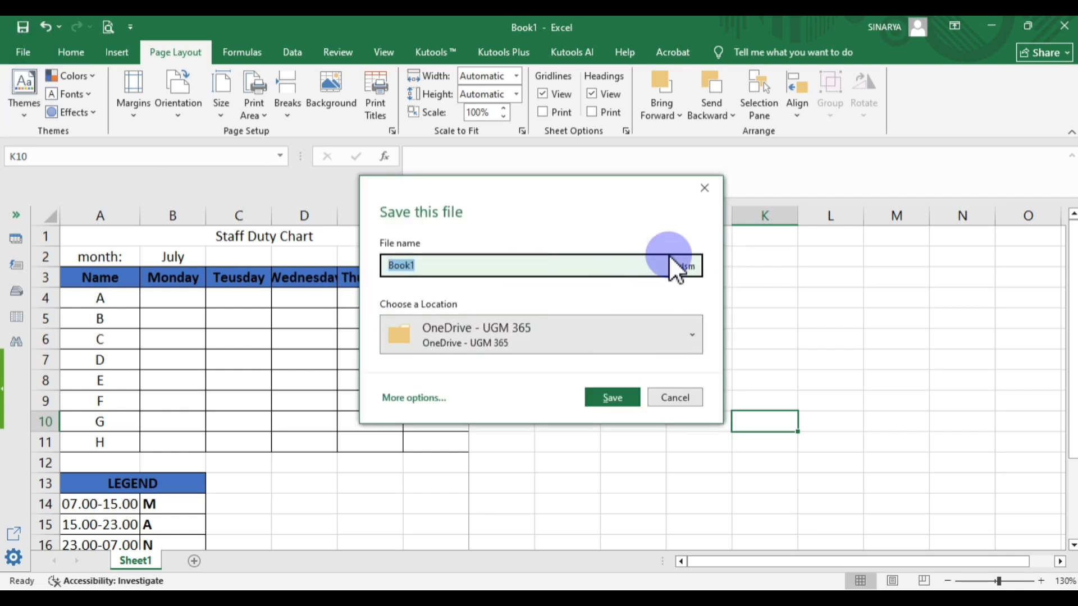
{"action": "left_click", "coordinate": [597, 340]}
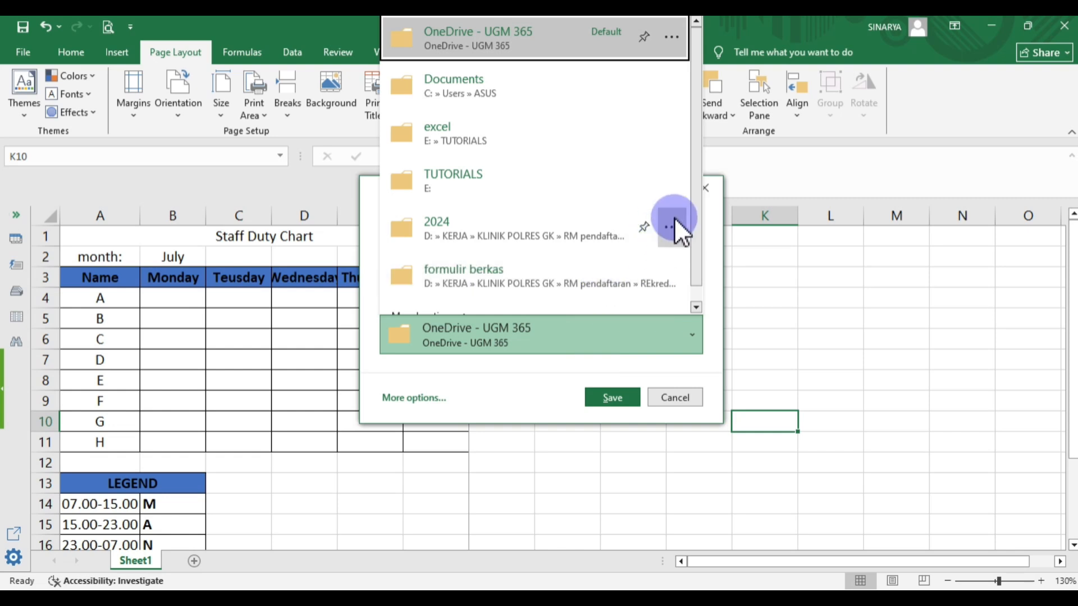
{"action": "left_click_drag", "start_coordinate": [698, 240], "coordinate": [694, 280]}
{"action": "left_click", "coordinate": [597, 298]}
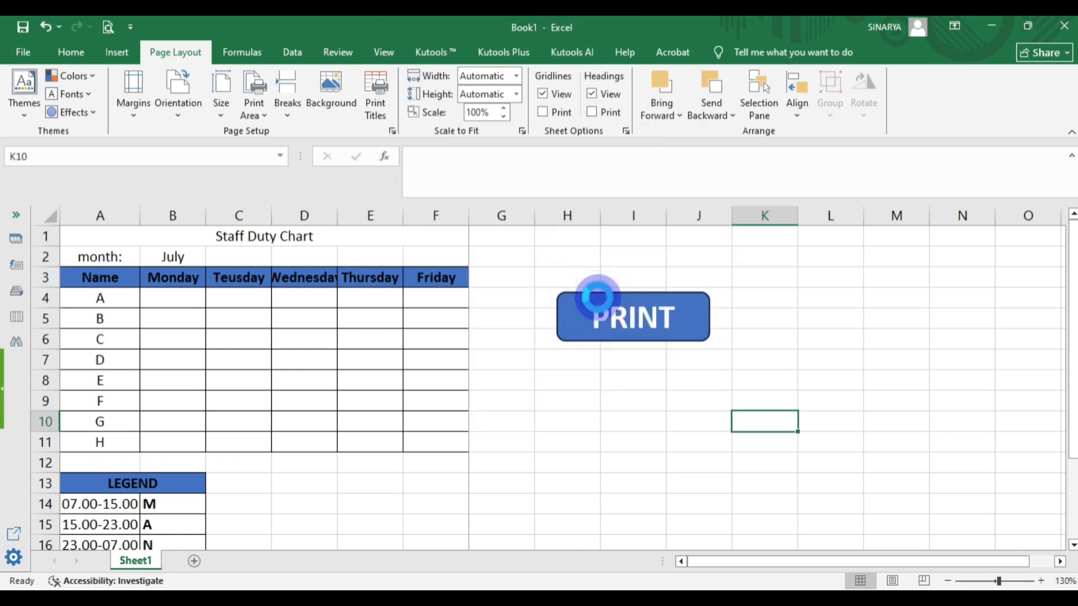
{"action": "left_click", "coordinate": [219, 434]}
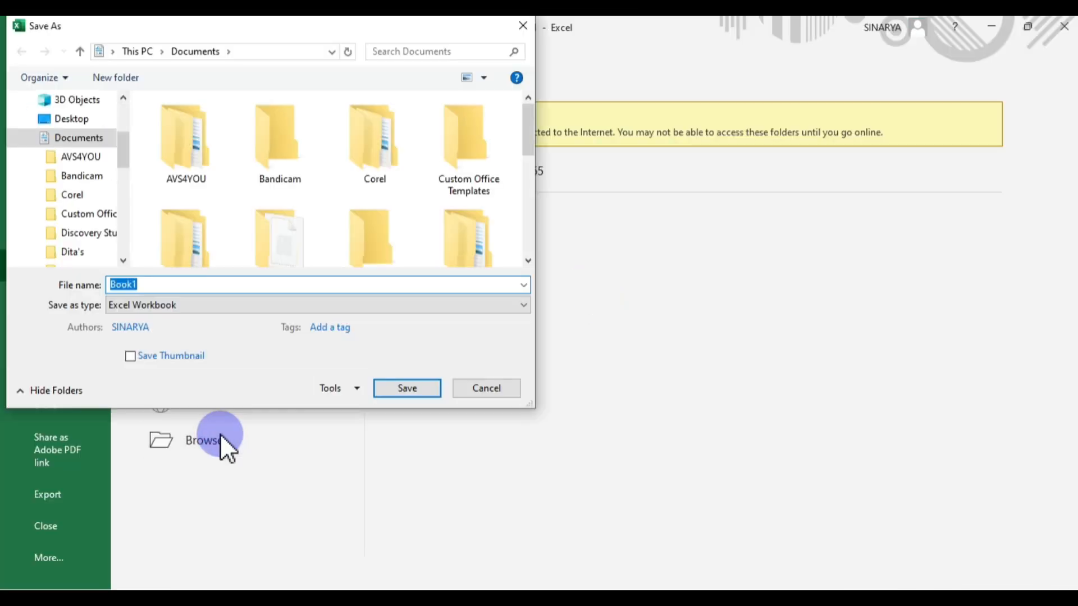
- Set the save format to Excel Macro-Enabled Workbook and name the file dokm
{"action": "left_click", "coordinate": [229, 305]}
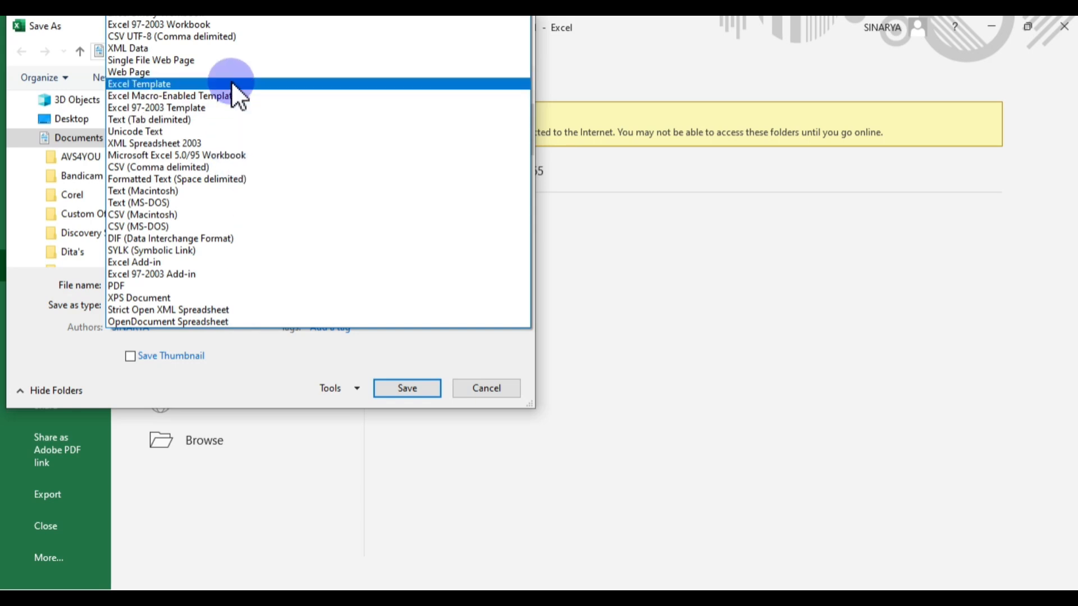
{"action": "left_click", "coordinate": [199, 17]}
{"action": "double_click", "coordinate": [149, 285]}
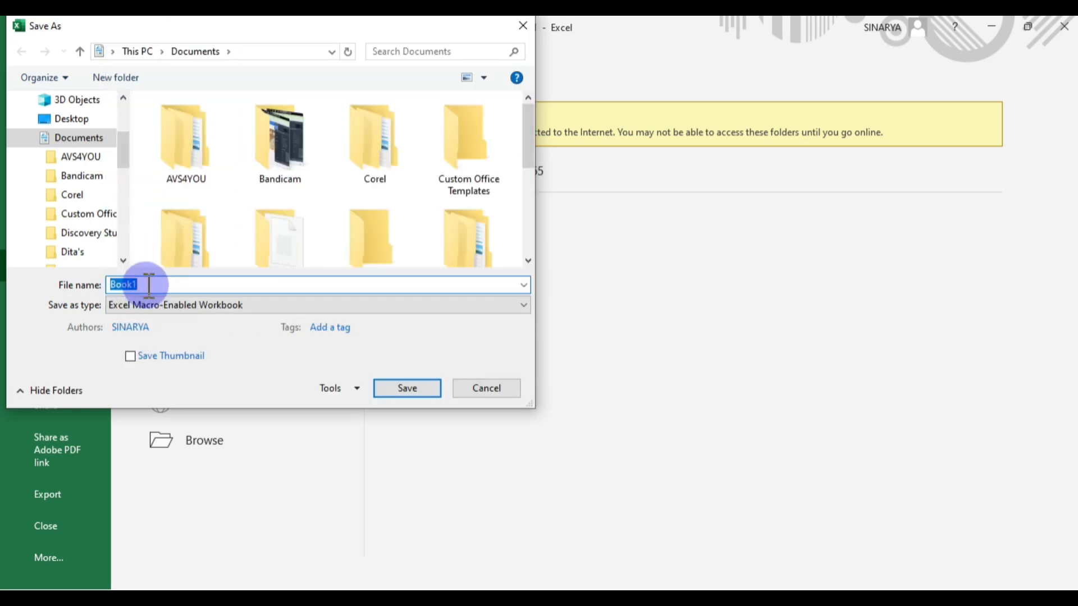
{"action": "type", "text": "dokm"}
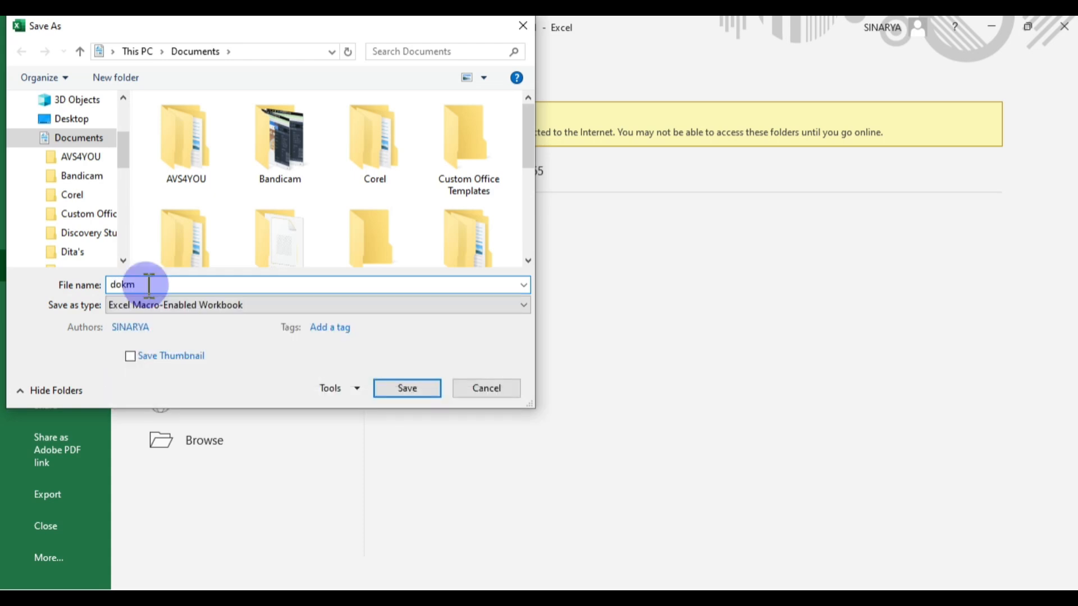
- Save the workbook in the excel folder under TUTORIALS on DATA (E:), and locate dokm in File Explorer
{"action": "left_click_drag", "start_coordinate": [123, 150], "coordinate": [124, 228]}
{"action": "left_click", "coordinate": [84, 232]}
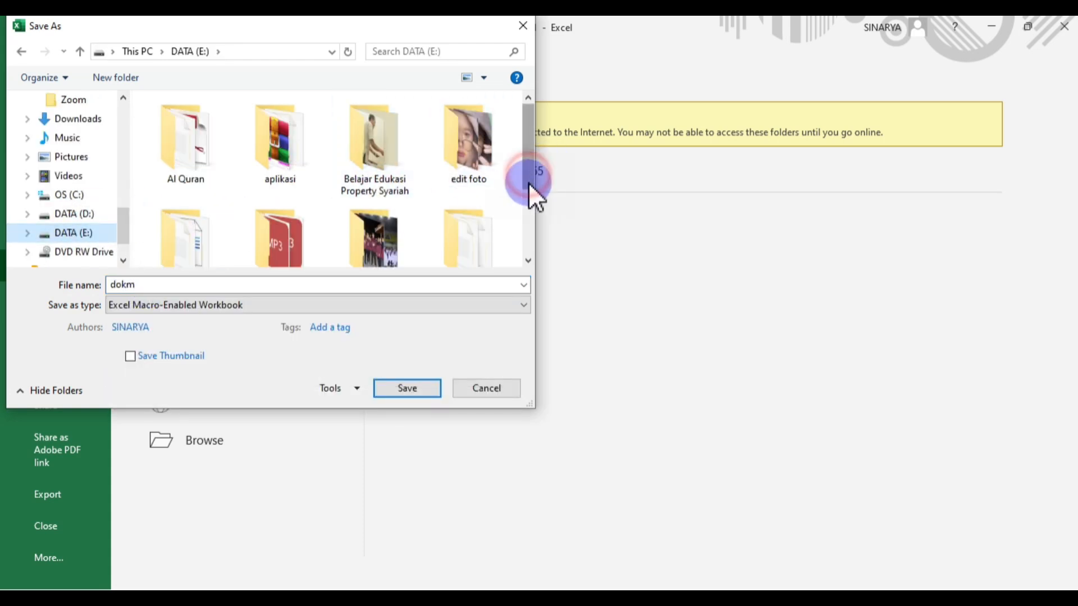
{"action": "left_click_drag", "start_coordinate": [528, 183], "coordinate": [487, 241]}
{"action": "double_click", "coordinate": [188, 222]}
{"action": "double_click", "coordinate": [206, 121]}
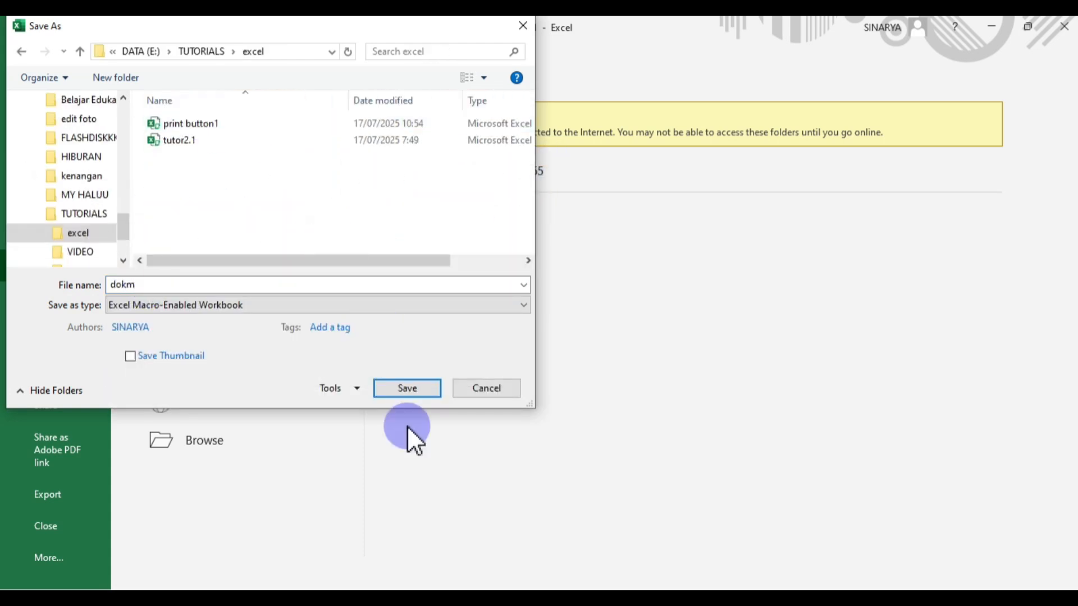
{"action": "left_click", "coordinate": [406, 396]}
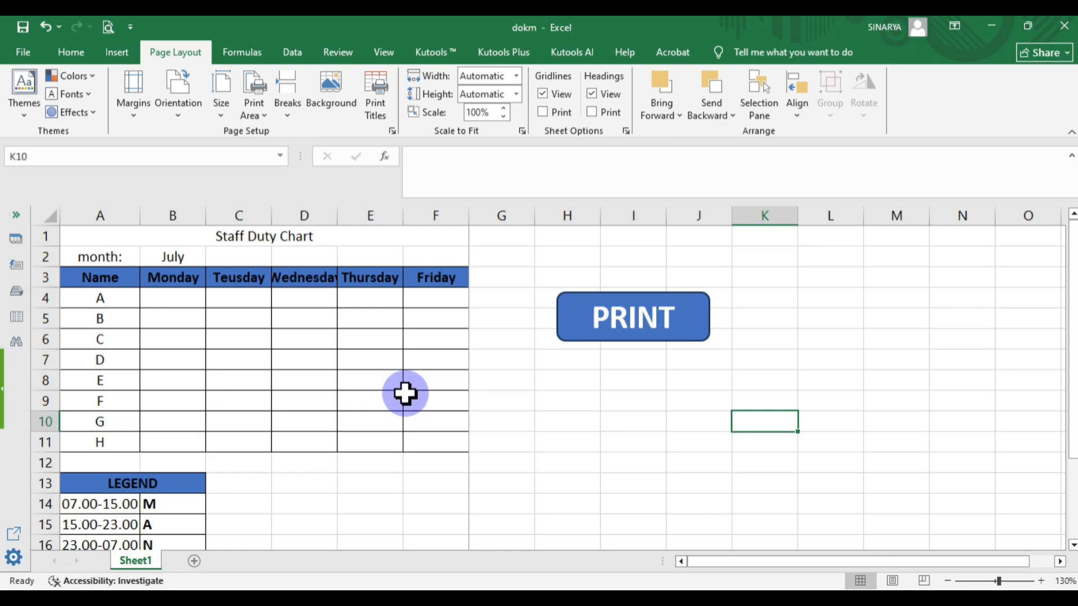
{"action": "left_click", "coordinate": [368, 11]}
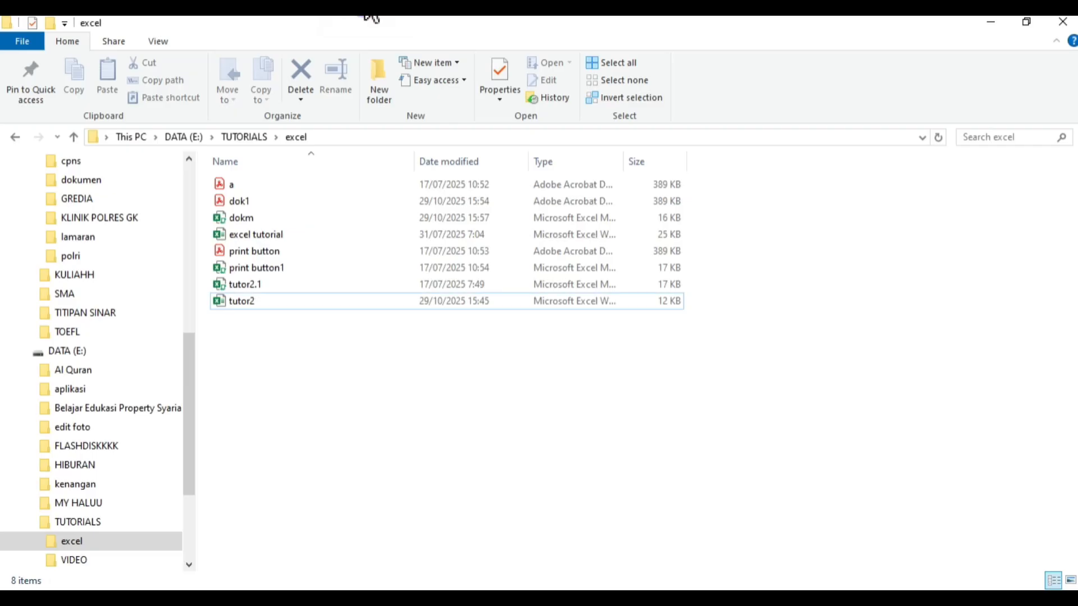
{"action": "double_click", "coordinate": [247, 219]}
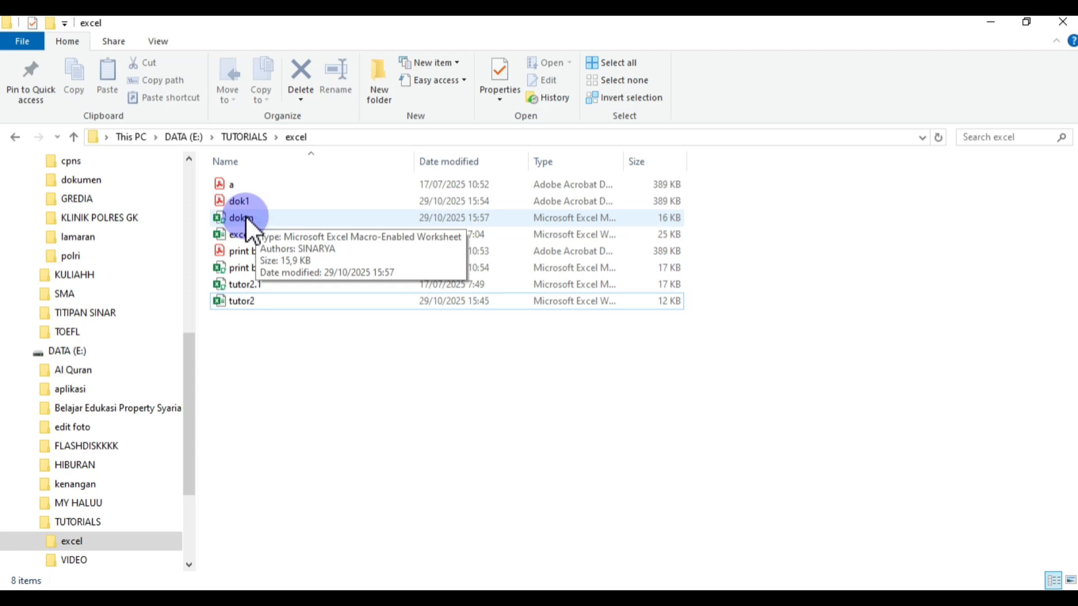